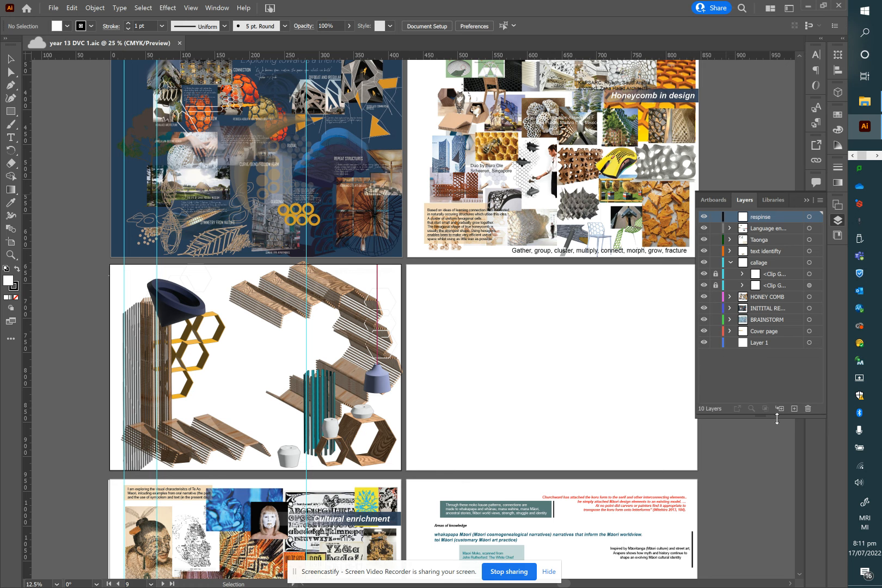
pyautogui.click(730, 296)
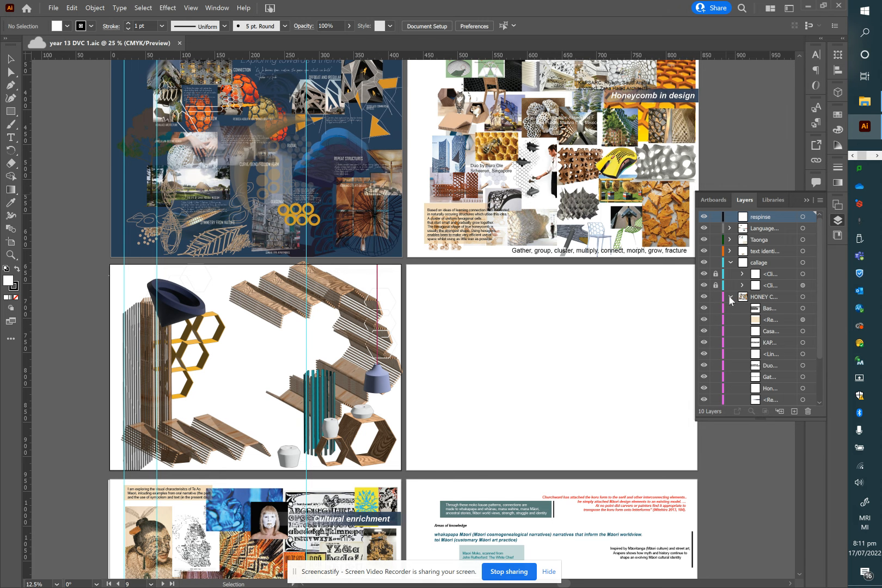
pyautogui.click(730, 297)
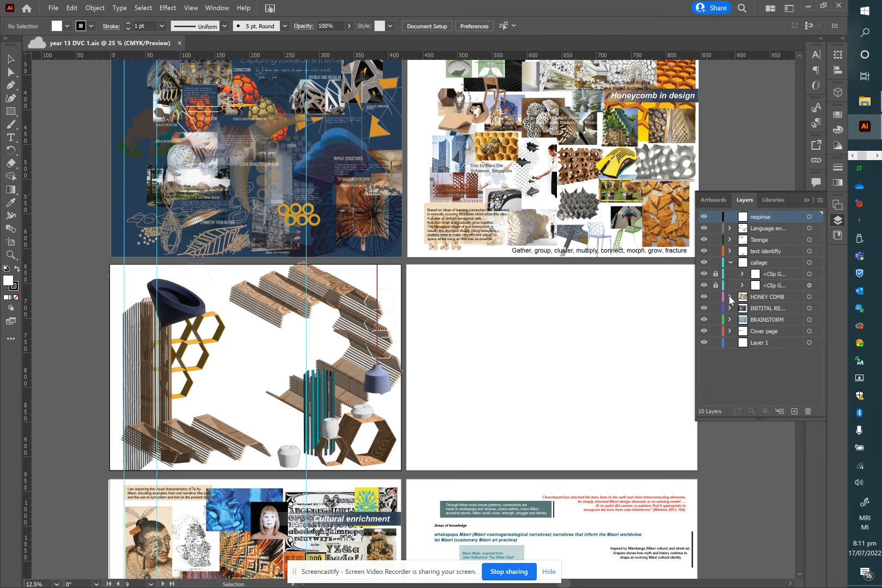
# Start saving a copy of the portfolio document on the computer, with Adobe PDF as the file format
pyautogui.click(54, 8)
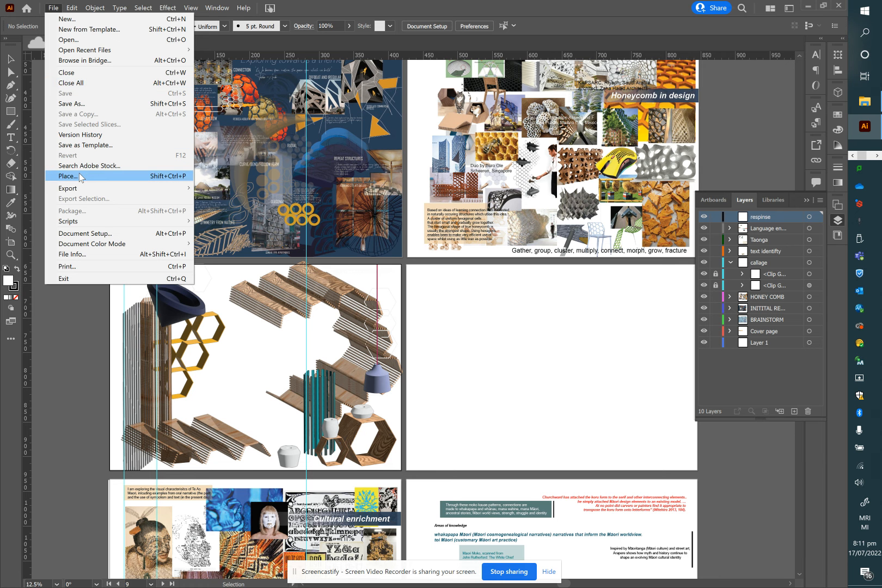
pyautogui.moveTo(80, 190)
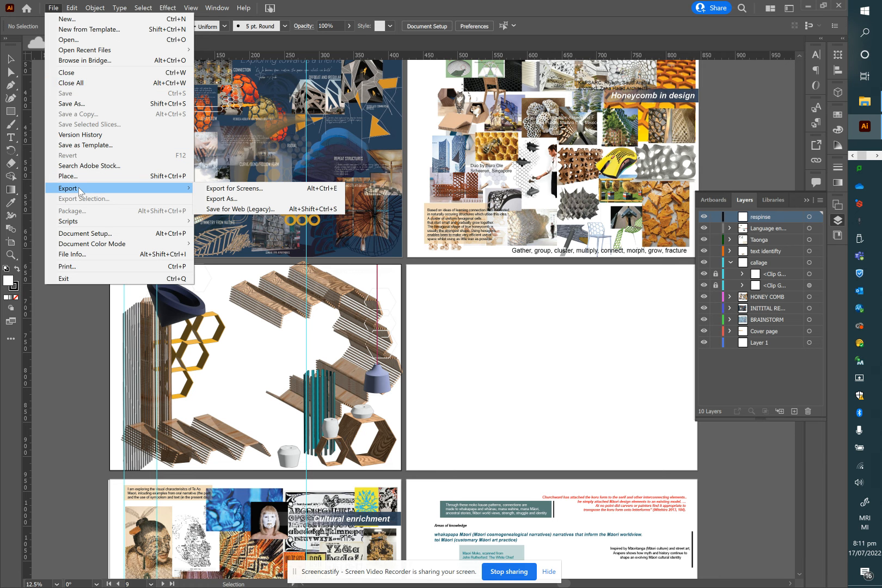
pyautogui.click(81, 104)
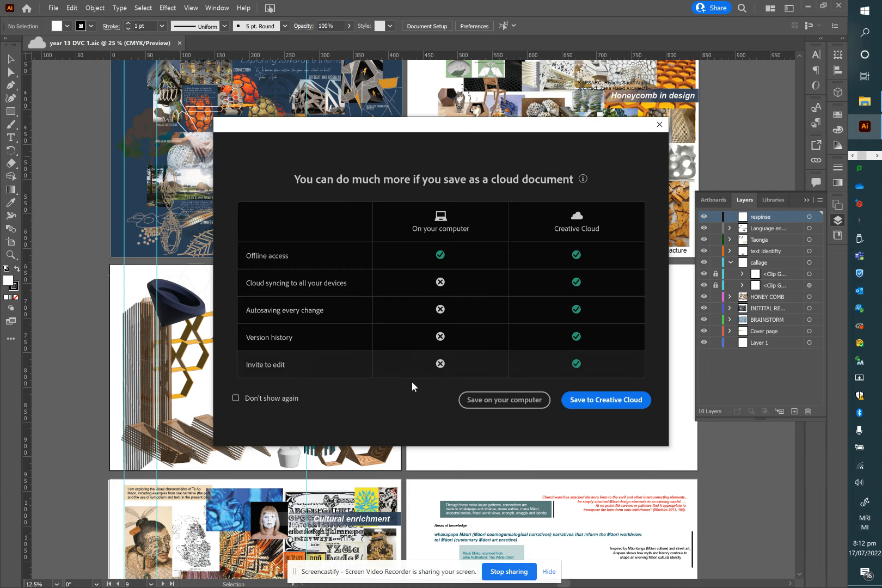
pyautogui.click(475, 406)
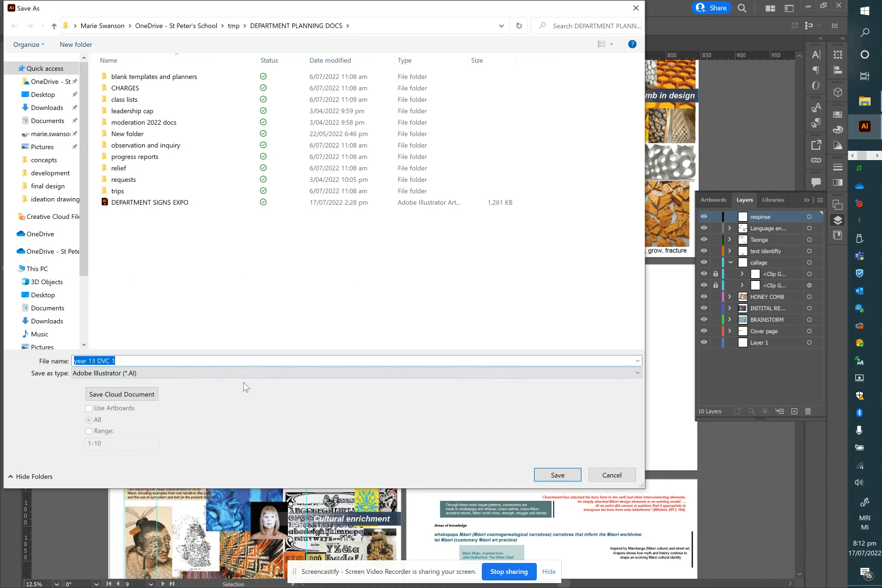
pyautogui.click(186, 375)
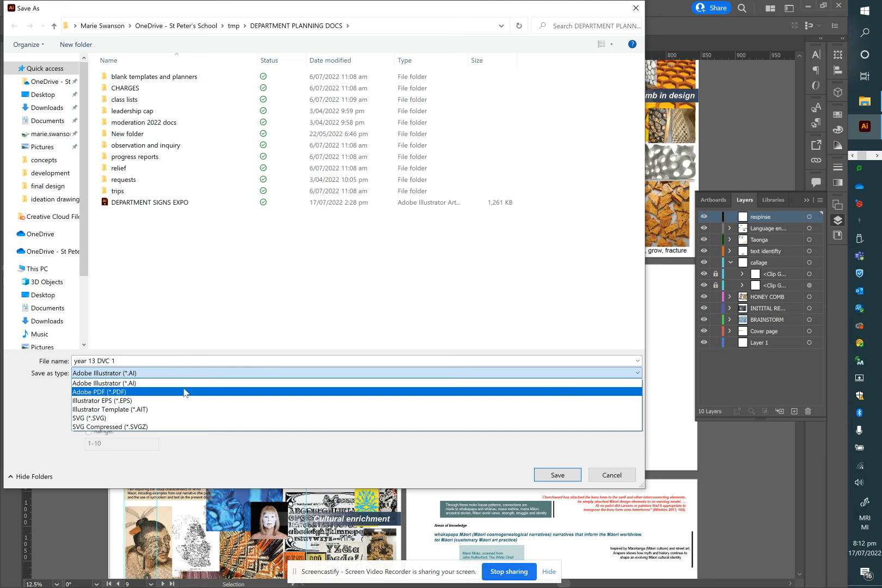
pyautogui.click(184, 391)
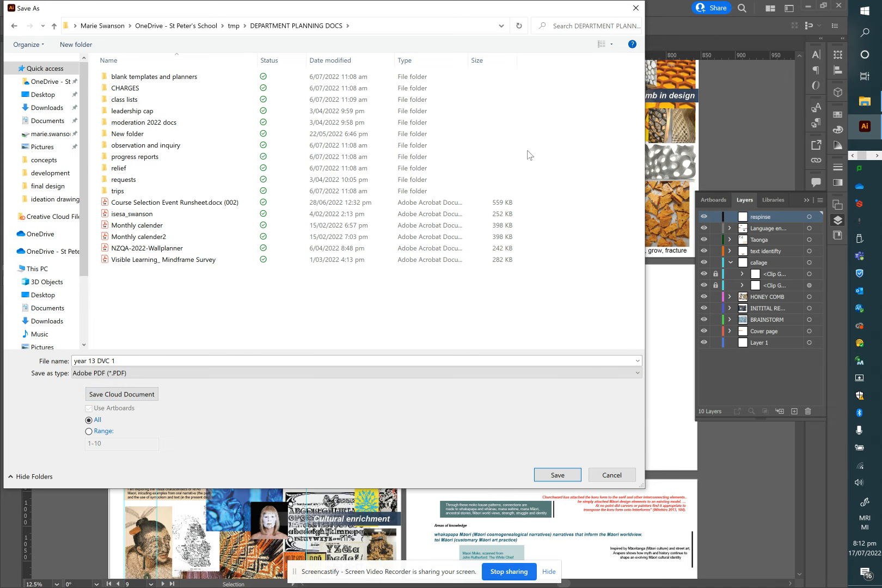
# Name the PDF with the author's name followed by V1 and save it in the school OneDrive's tmp folder
pyautogui.click(130, 361)
pyautogui.write('M Swanson')
pyautogui.click(192, 25)
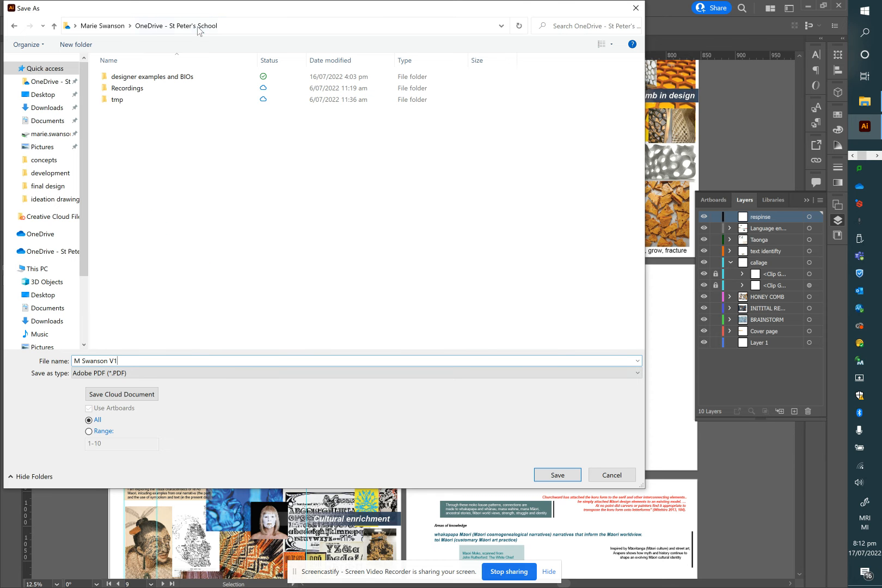
pyautogui.doubleClick(117, 100)
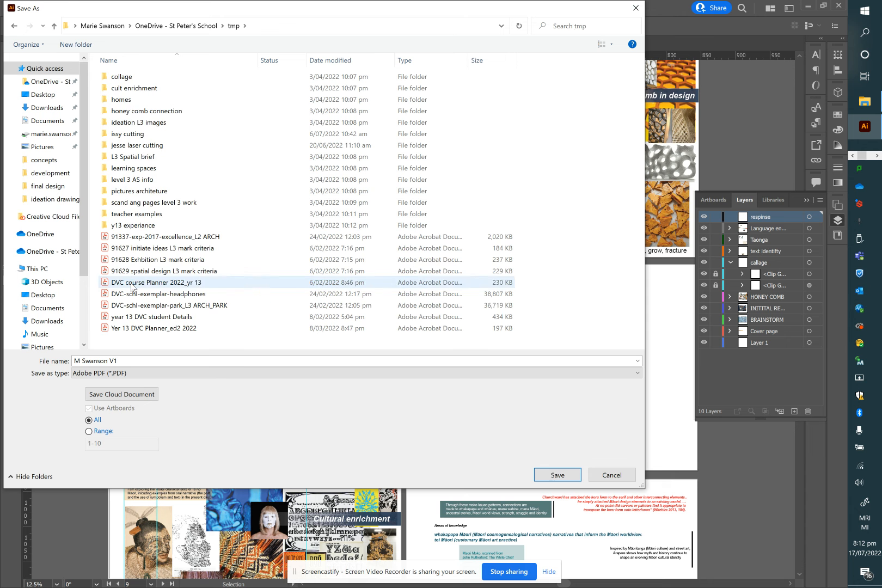
pyautogui.click(556, 476)
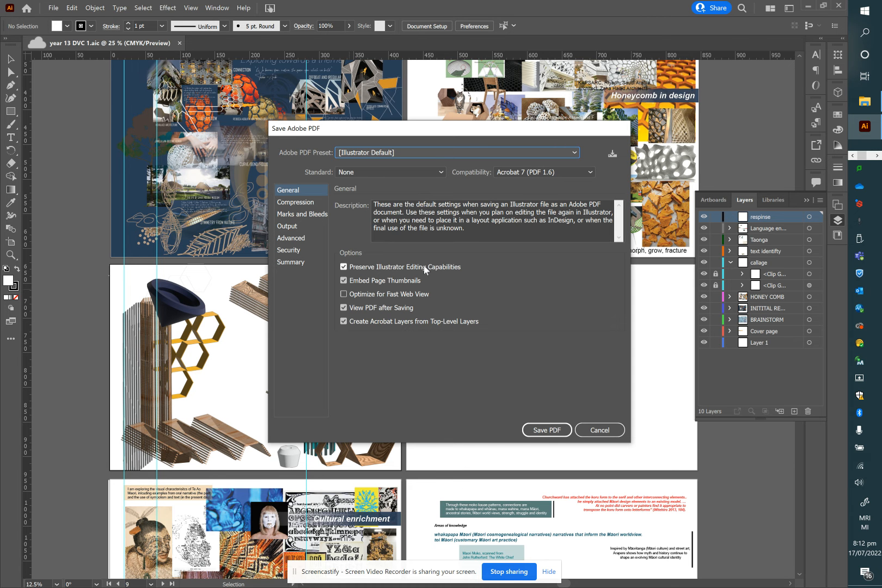
# Turn off Preserve Illustrator Editing Capabilities and Create Acrobat Layers from Top-Level Layers, and set color bitmap images to Average Downsampling To 150 ppi
pyautogui.click(343, 267)
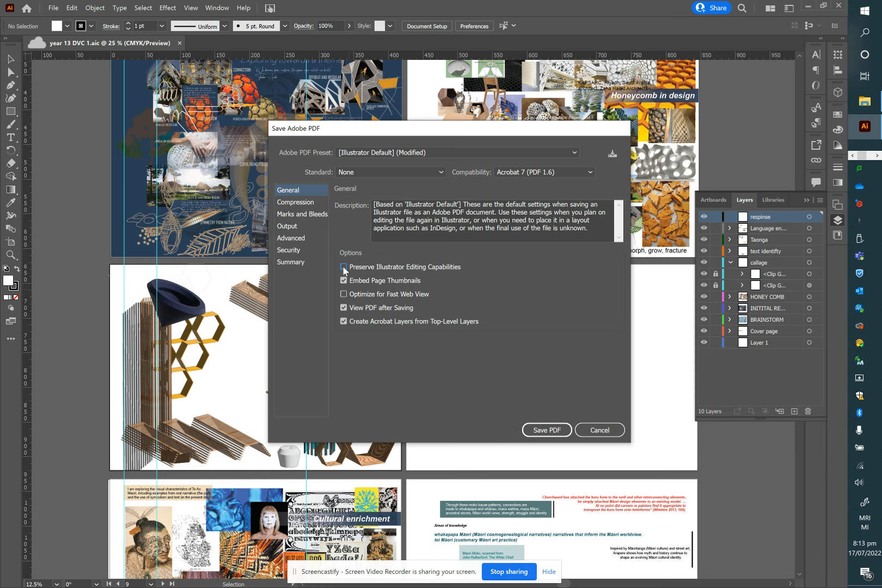
pyautogui.click(343, 322)
pyautogui.click(307, 203)
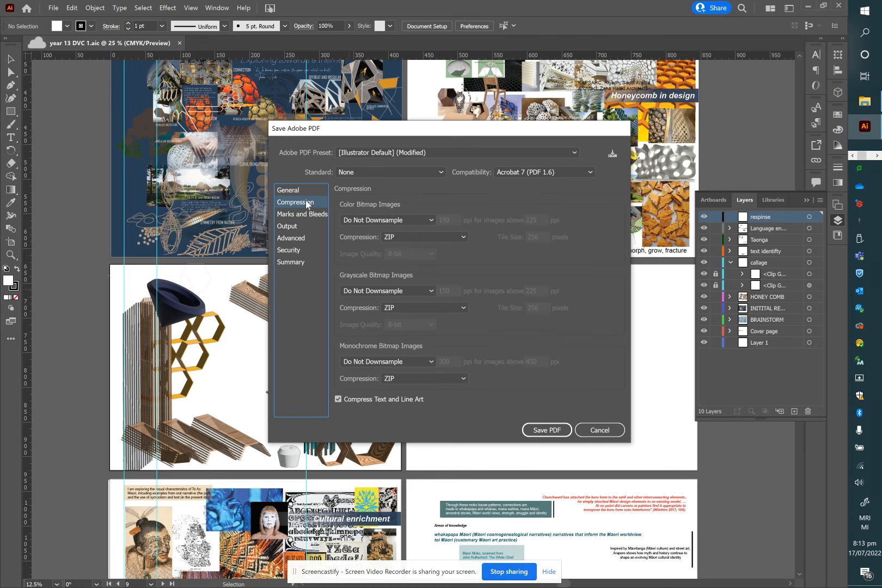
pyautogui.click(430, 221)
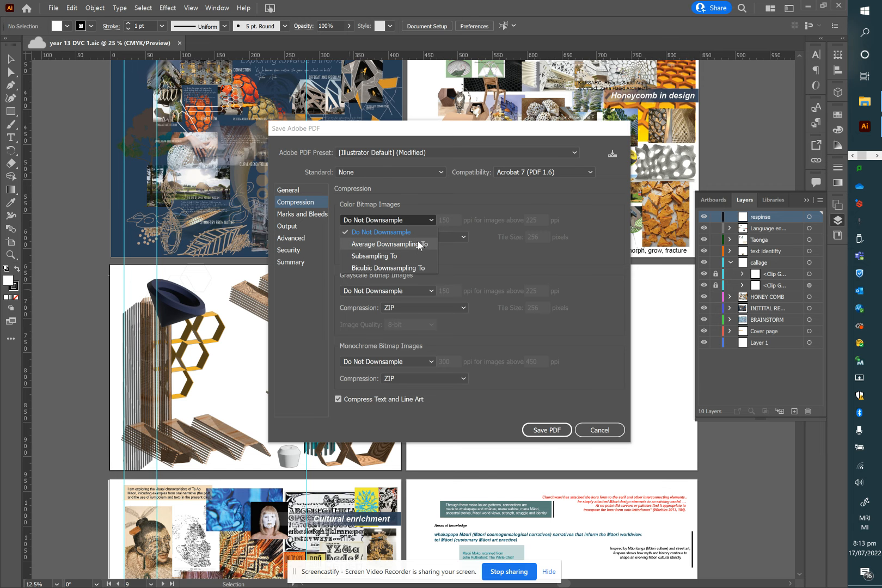
pyautogui.click(417, 243)
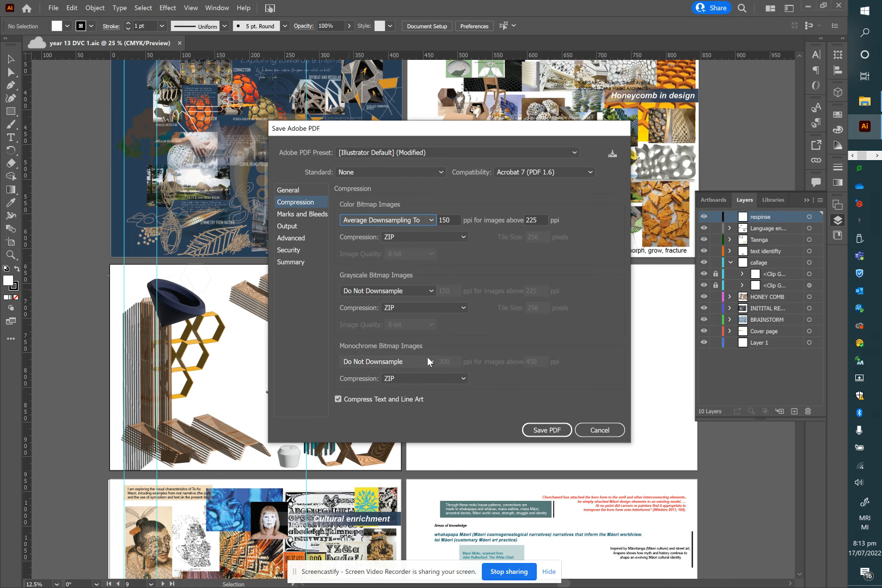
# Review the Output, Advanced and General settings for the PDF
pyautogui.click(288, 226)
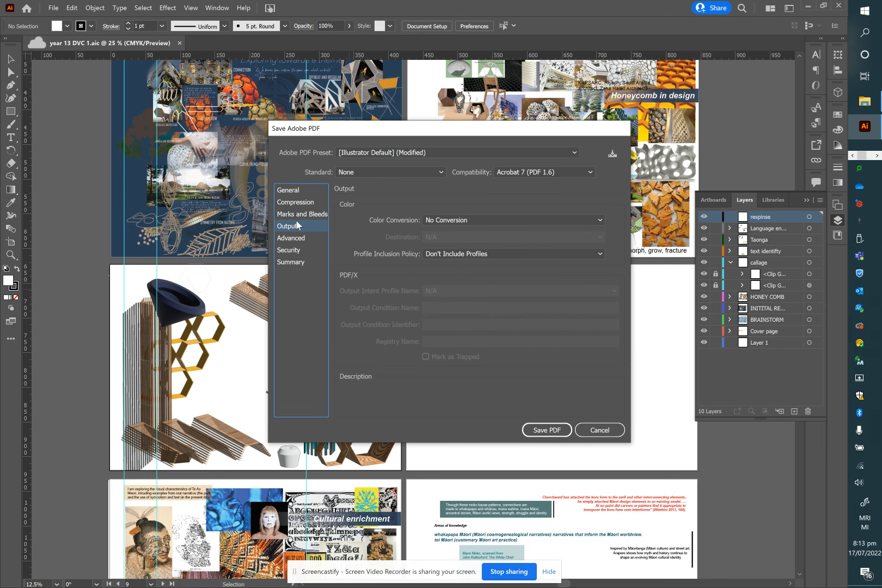
pyautogui.click(297, 219)
pyautogui.click(295, 239)
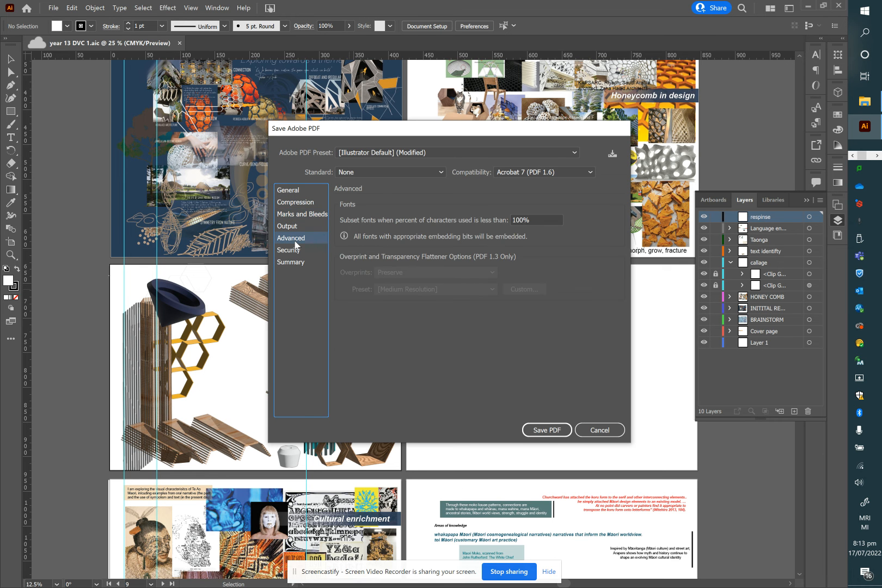
pyautogui.click(293, 195)
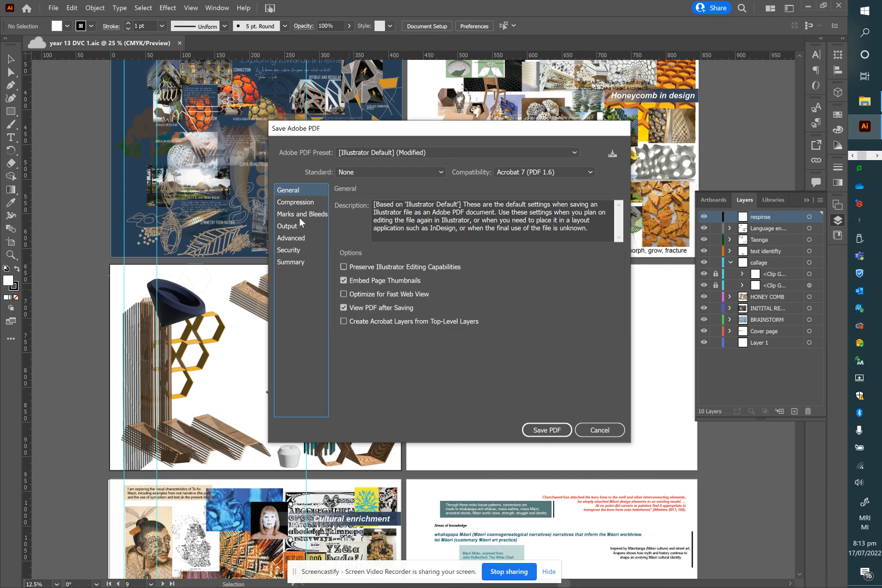
# Keep Average Downsampling To for color bitmap images and save the PDF, accepting reduced Illustrator editing features
pyautogui.click(301, 207)
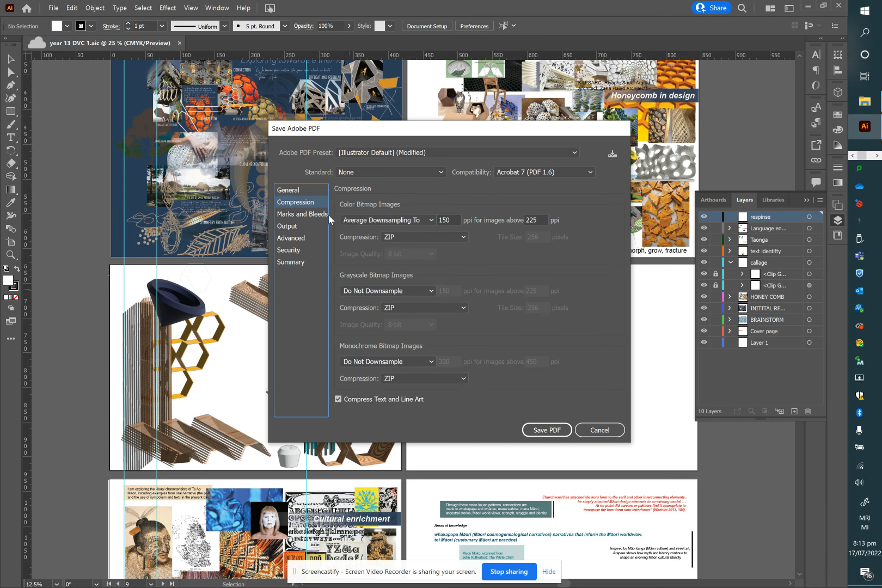
pyautogui.click(375, 220)
pyautogui.click(373, 244)
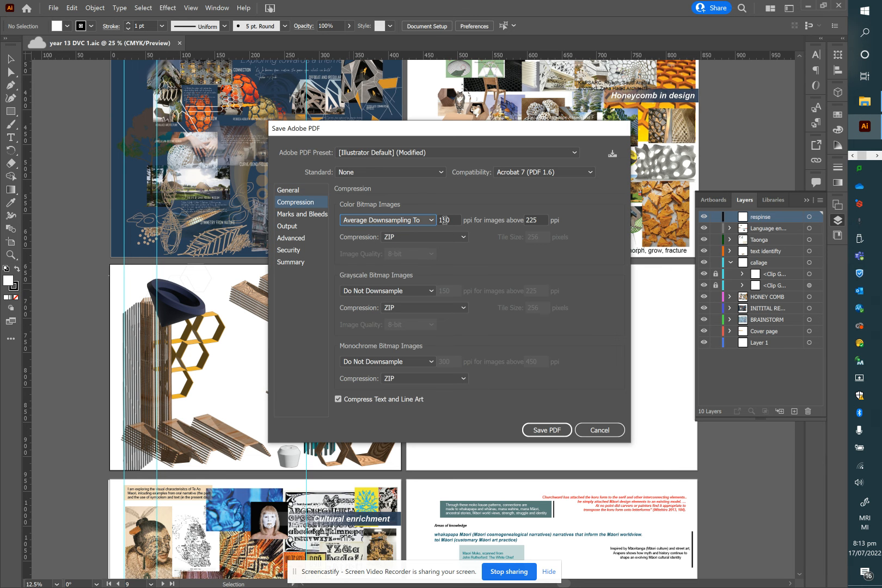
pyautogui.click(541, 430)
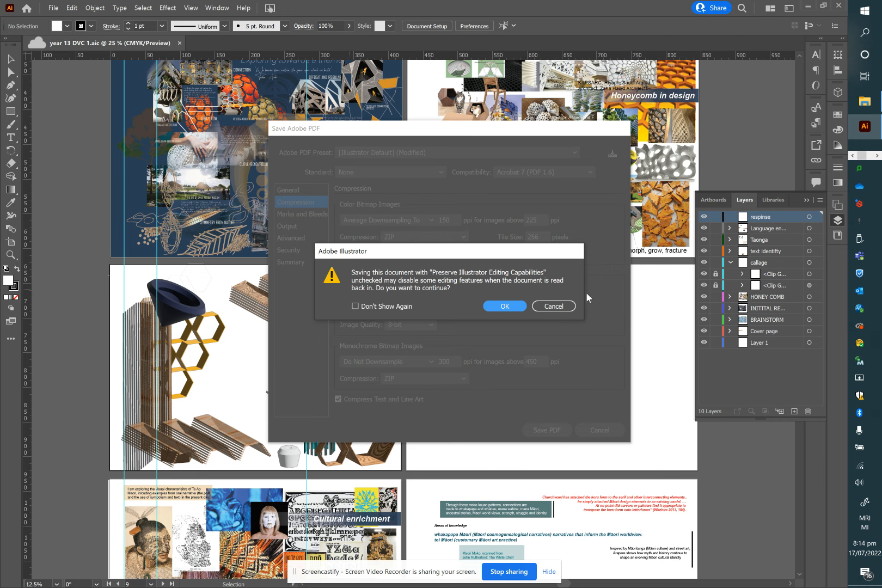
pyautogui.click(514, 305)
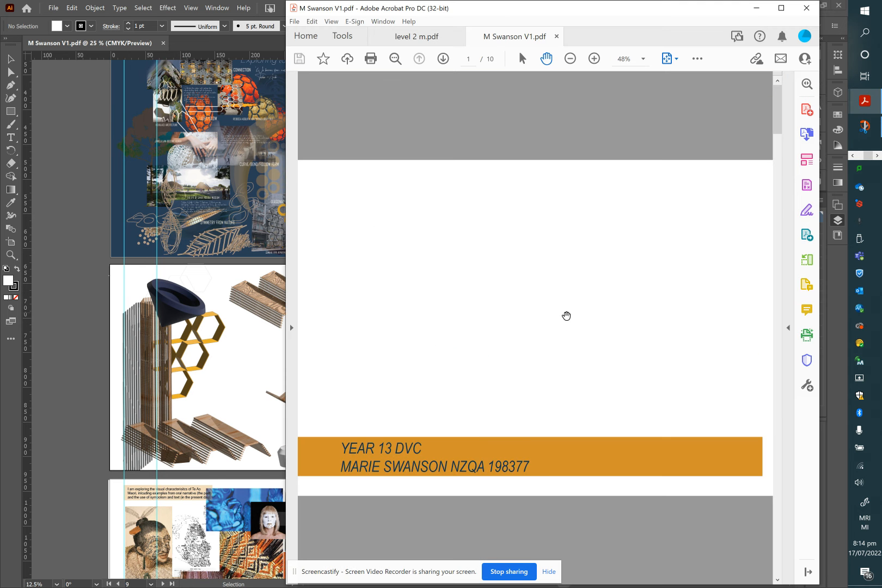
# Page through the saved PDF in Acrobat up to page 8 to check the exported artboards
pyautogui.click(443, 59)
pyautogui.click(443, 59)
pyautogui.click(443, 59)
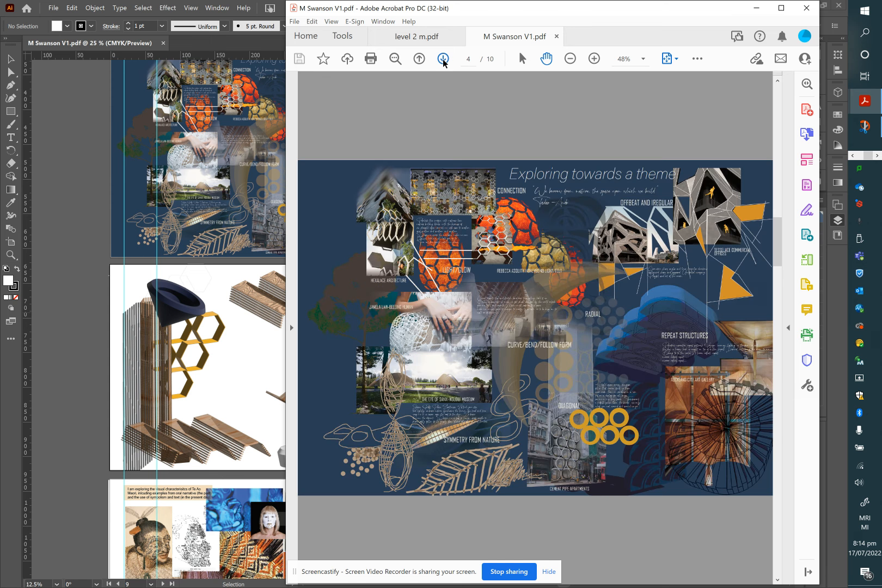
pyautogui.click(443, 59)
pyautogui.click(443, 59)
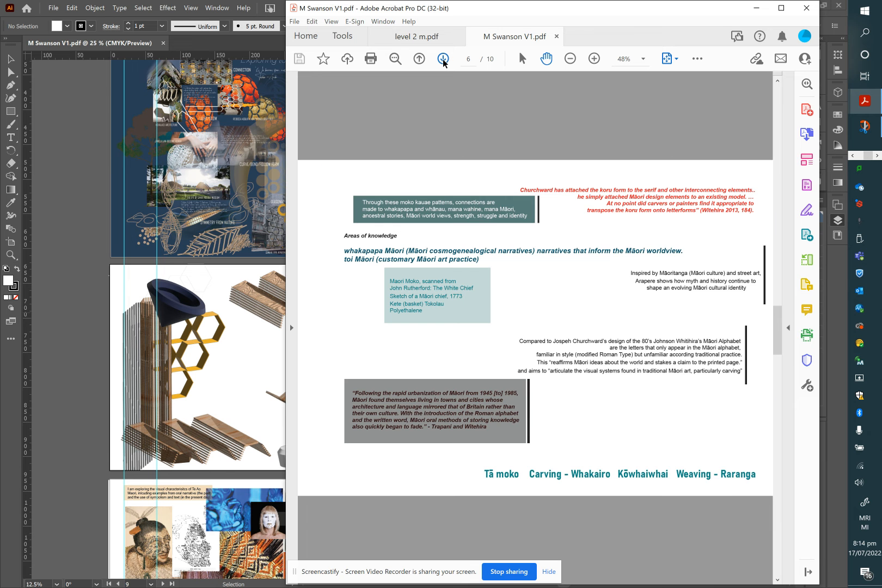
pyautogui.click(443, 58)
pyautogui.click(443, 59)
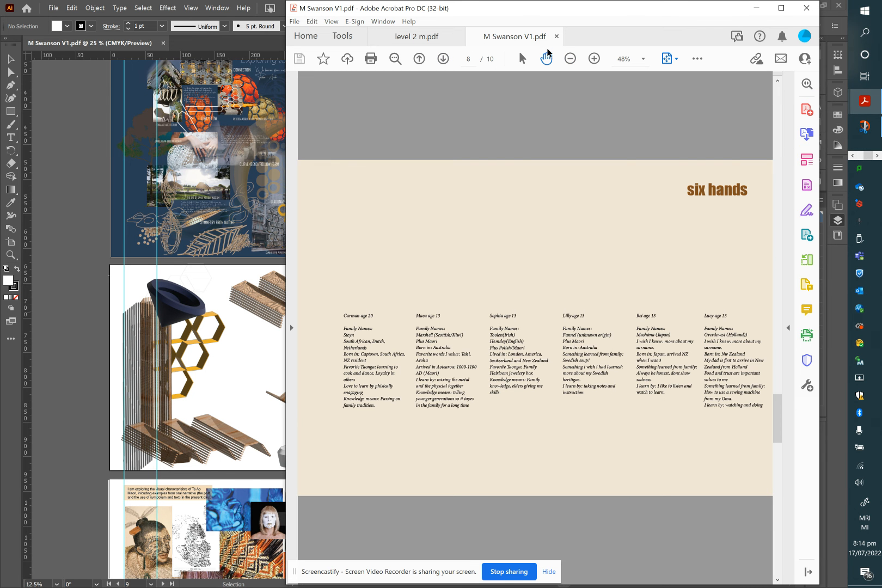
# Switch to the Chrome window that has Google Drive open
pyautogui.click(852, 157)
pyautogui.click(863, 103)
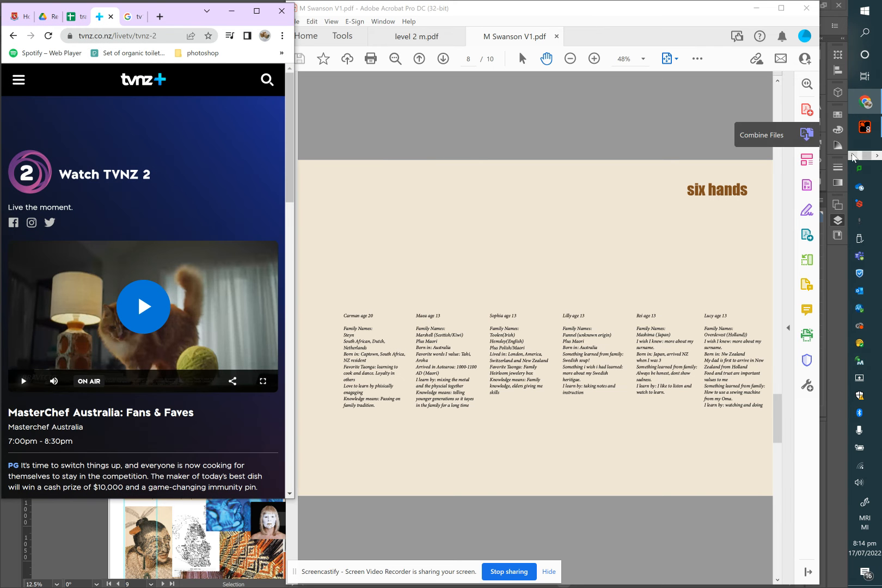
pyautogui.click(853, 156)
pyautogui.click(852, 156)
pyautogui.moveTo(865, 102)
pyautogui.click(806, 52)
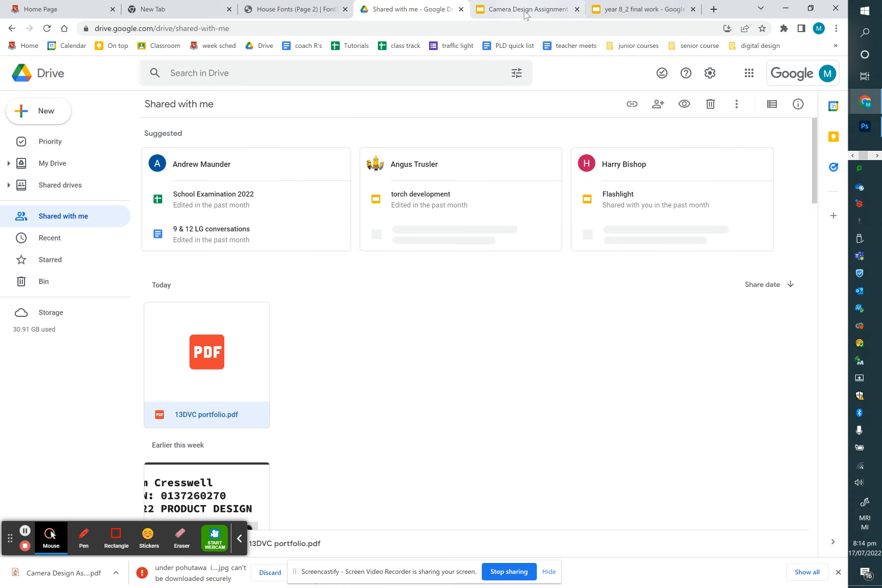
# Search Google for "pdf file compressor free" in a new browser tab
pyautogui.hotkey('ctrl', 't')
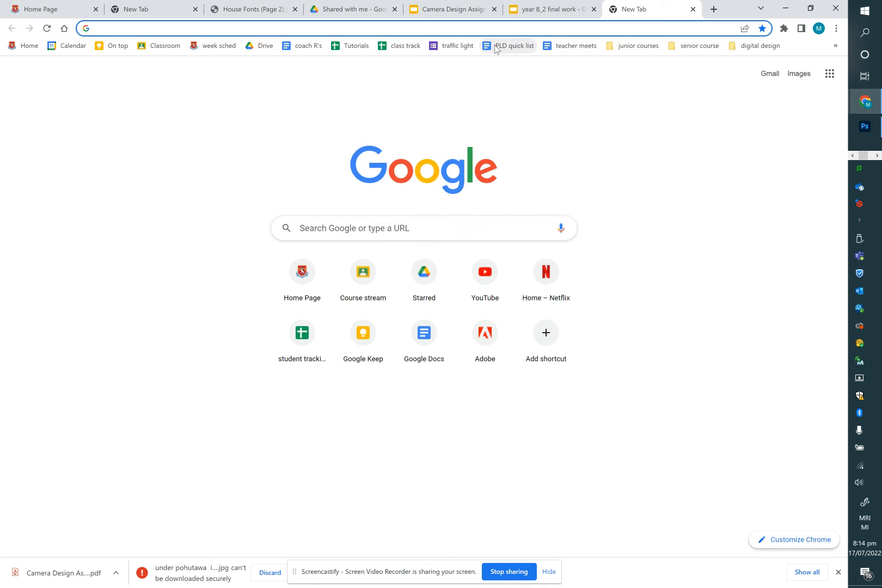
pyautogui.write('PDF FILE COMPRE')
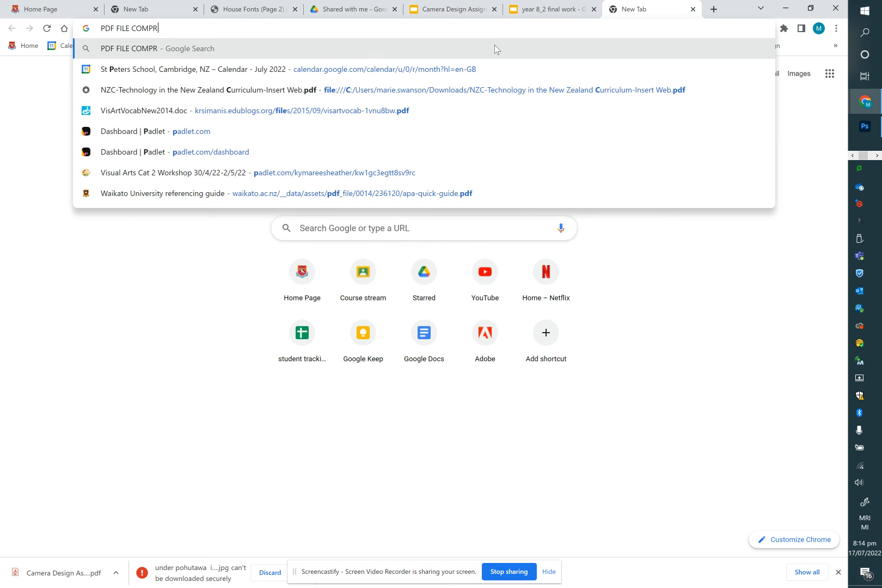
pyautogui.press('Down')
pyautogui.press('Down')
pyautogui.press('Down')
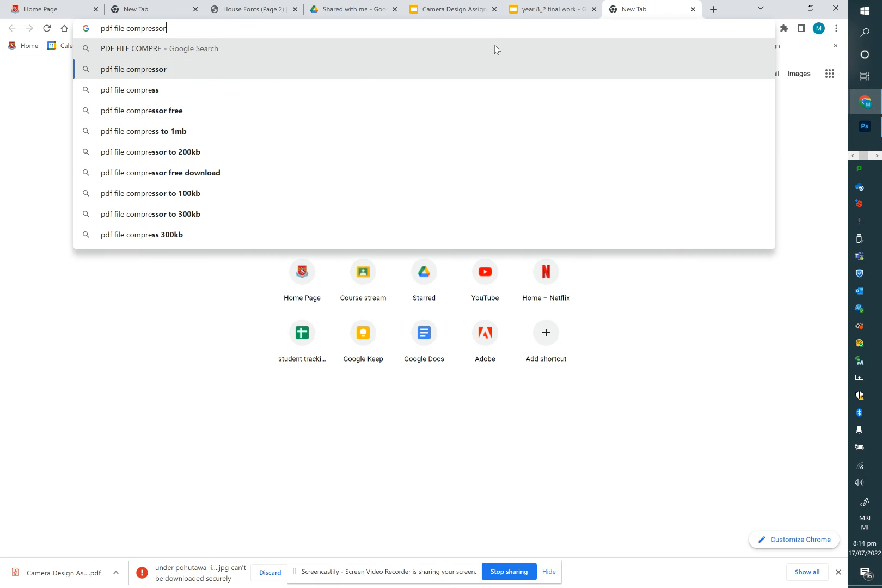
pyautogui.press('Return')
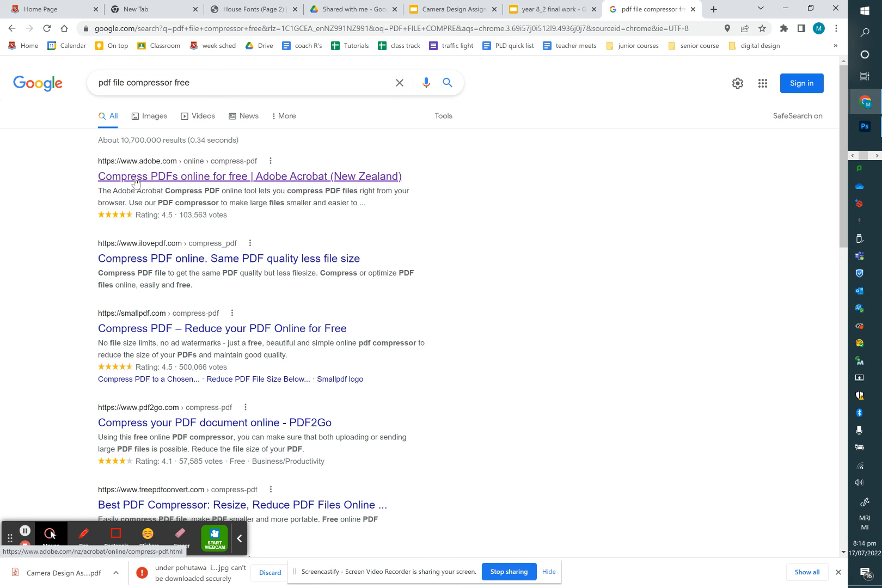
# Open the freepdfconvert.com PDF compressor from the search results
pyautogui.scroll(-1, 82, 381)
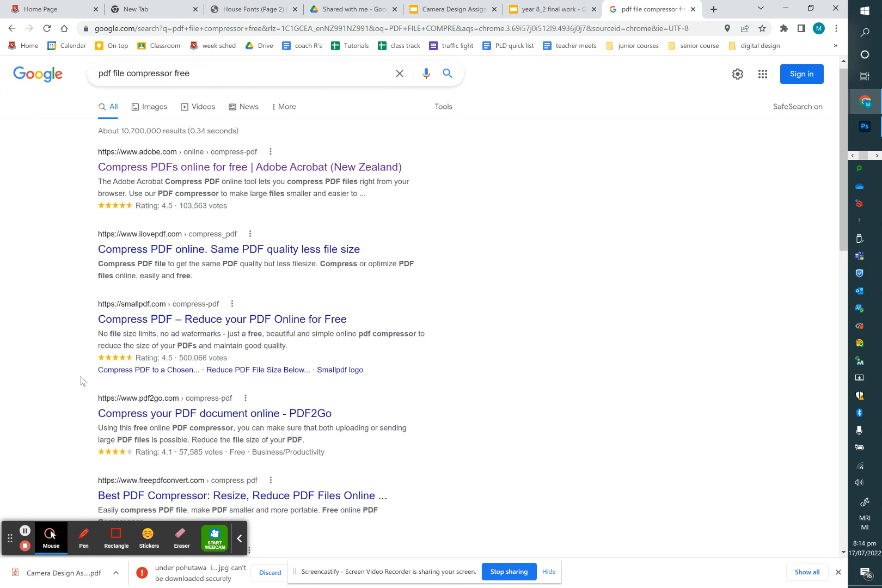
pyautogui.scroll(-1, 82, 380)
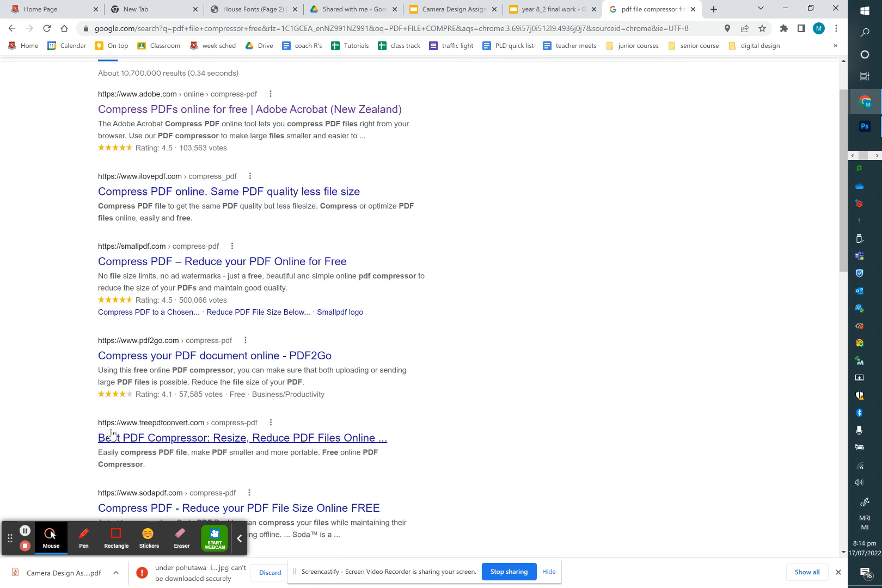
pyautogui.click(118, 443)
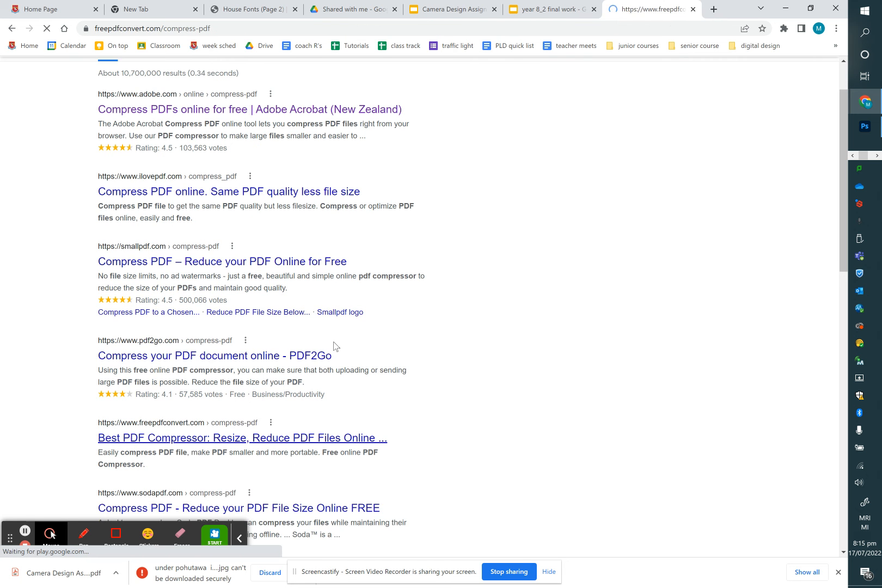
# Upload the exported V1 portfolio PDF from the year 13 folder inside tmp on the school OneDrive to the compressor
pyautogui.click(472, 255)
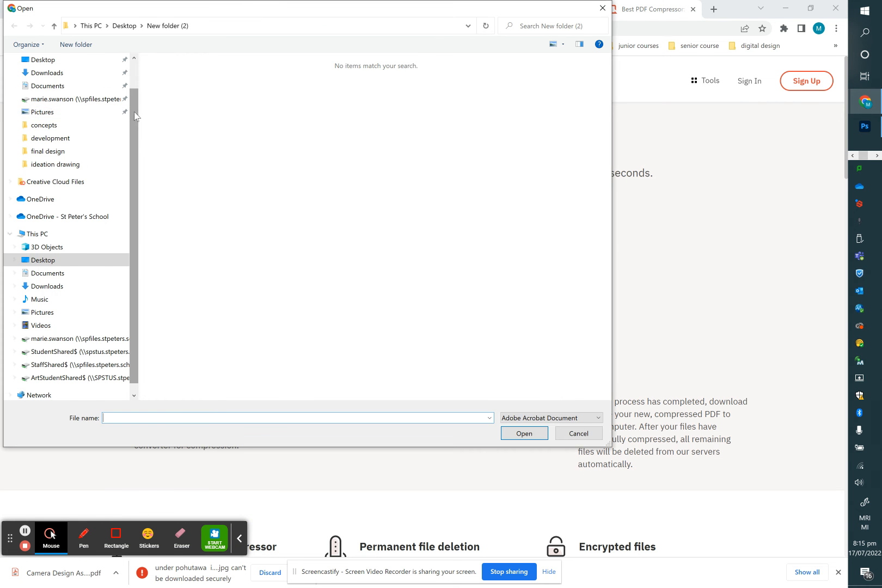
pyautogui.scroll(1, 77, 90)
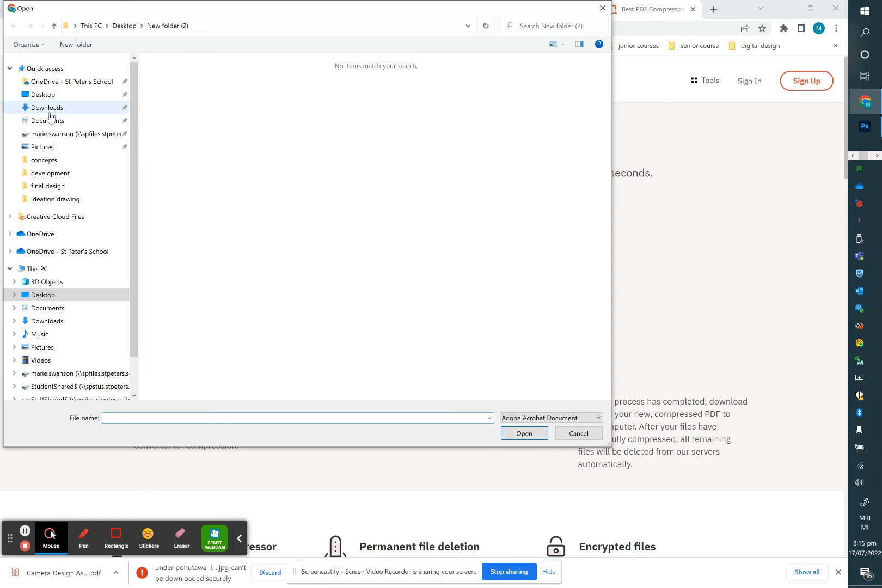
pyautogui.click(55, 82)
pyautogui.doubleClick(169, 100)
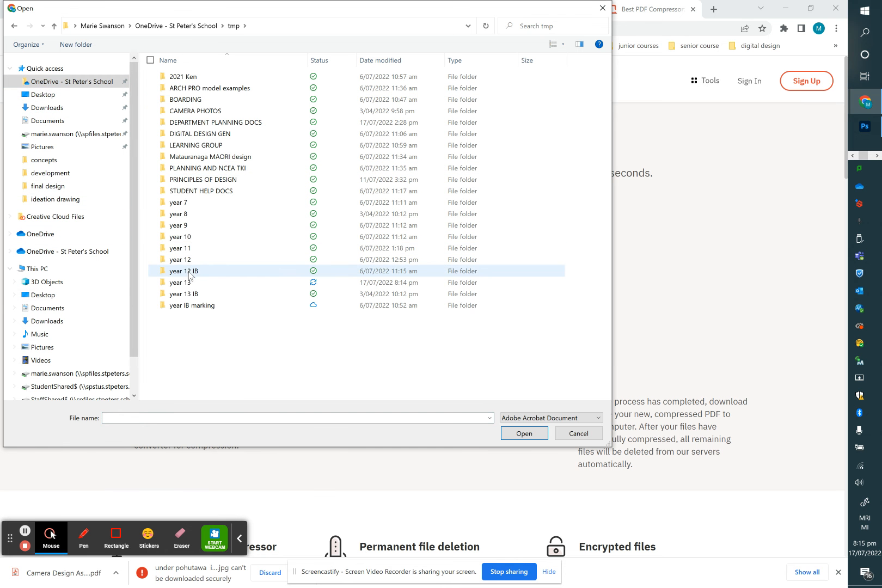
pyautogui.doubleClick(187, 283)
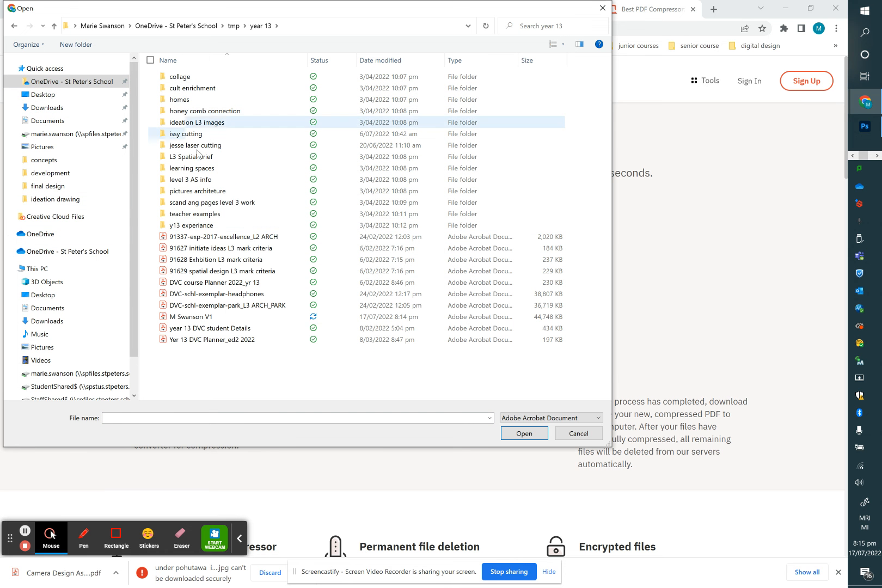
pyautogui.click(200, 317)
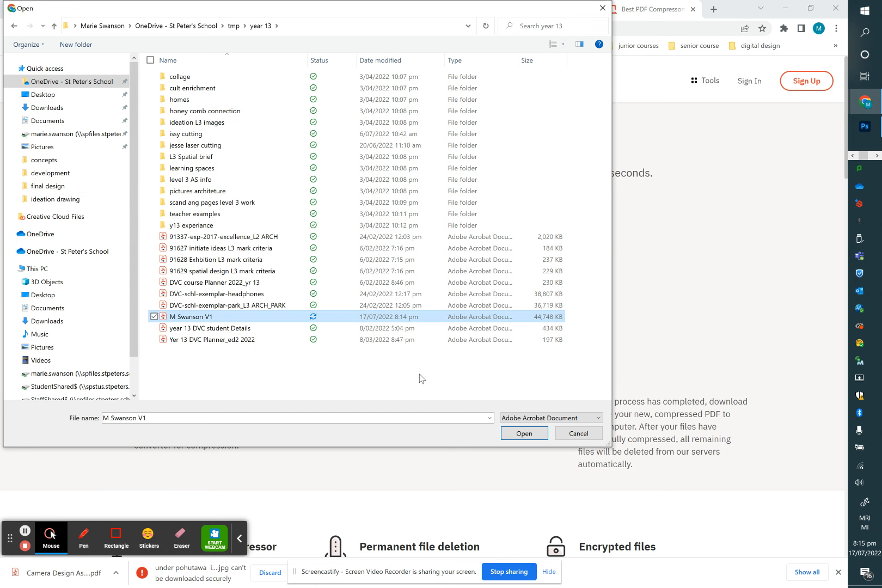
pyautogui.click(509, 432)
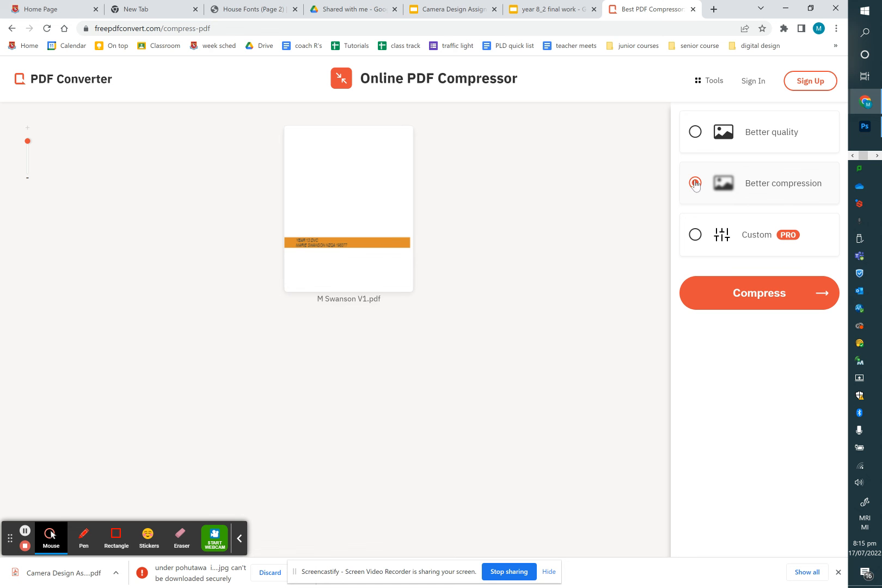
# Compress the uploaded PDF with the Better quality option
pyautogui.click(695, 132)
pyautogui.click(740, 291)
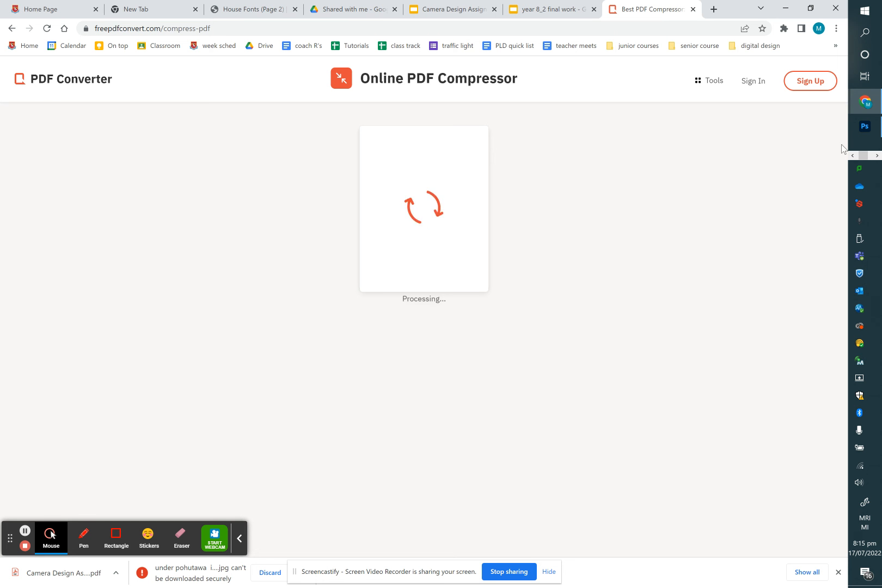
# Switch to File Explorer and open the year 13 folder inside tmp on the school OneDrive
pyautogui.click(852, 157)
pyautogui.click(865, 101)
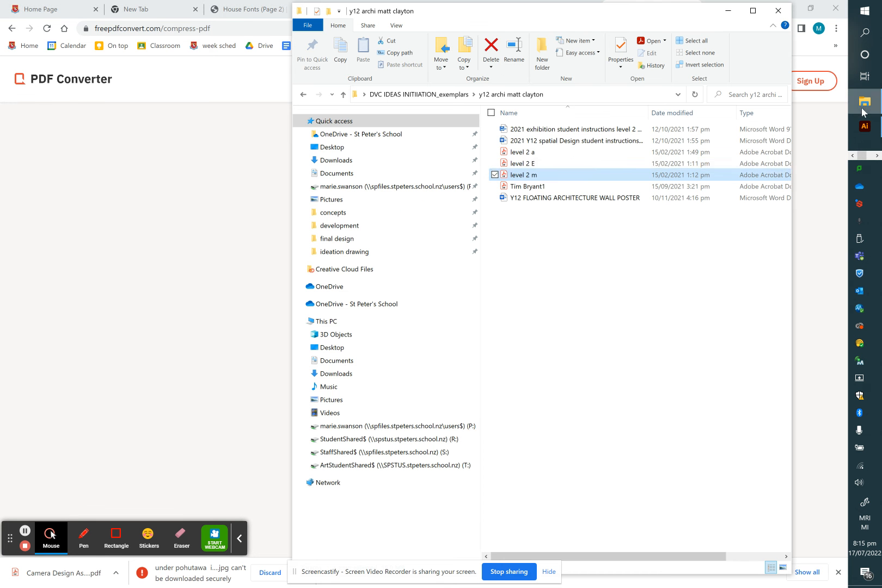
pyautogui.click(401, 135)
pyautogui.doubleClick(514, 153)
pyautogui.doubleClick(514, 336)
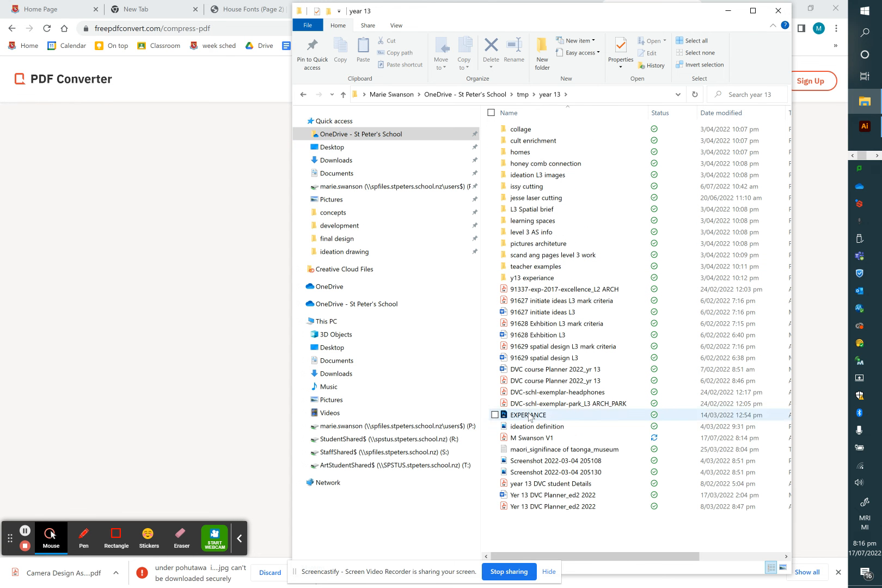
# Check the original V1 portfolio PDF's size and details in its file properties, and close the folder window
pyautogui.rightClick(531, 439)
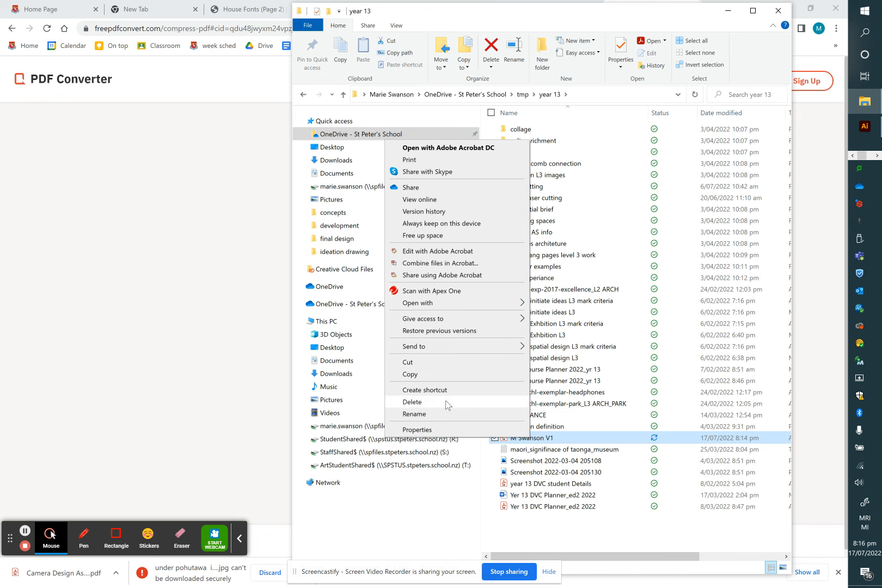
pyautogui.click(439, 429)
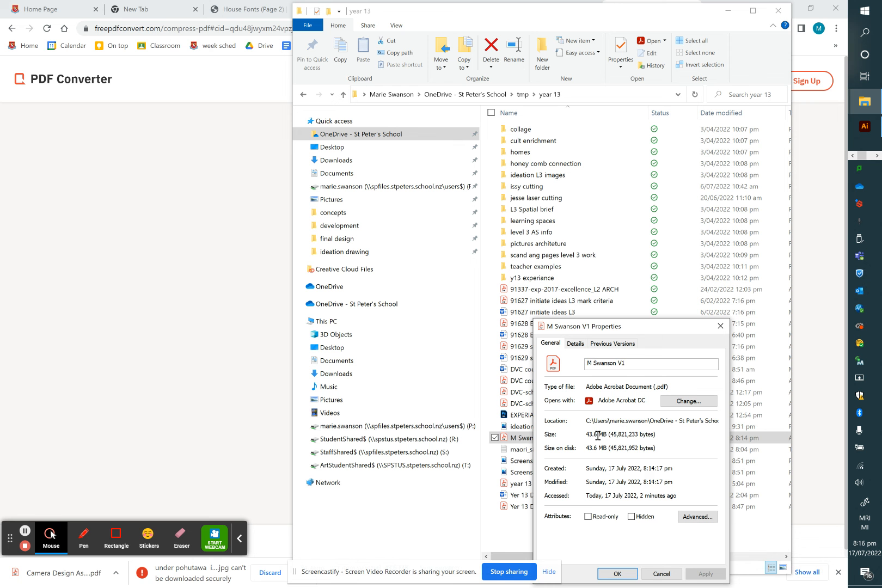
pyautogui.click(575, 343)
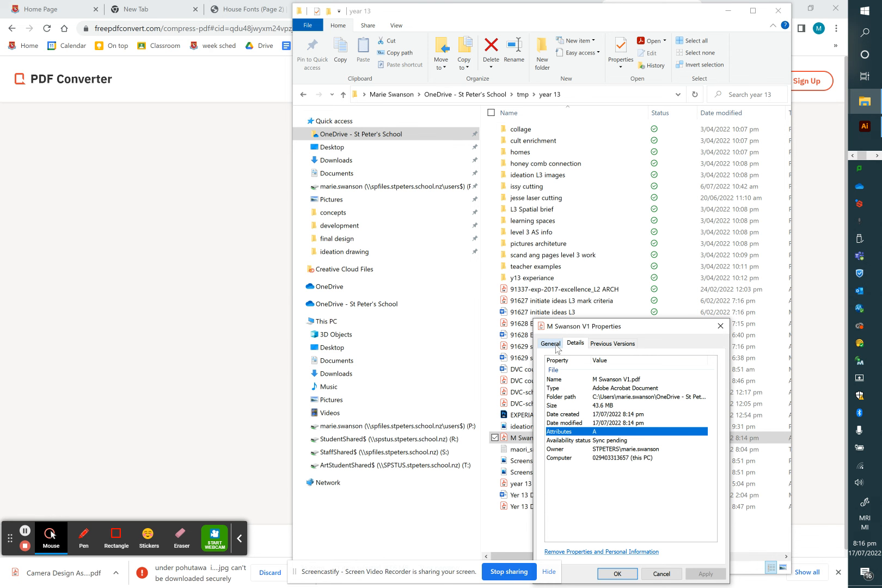
pyautogui.click(651, 578)
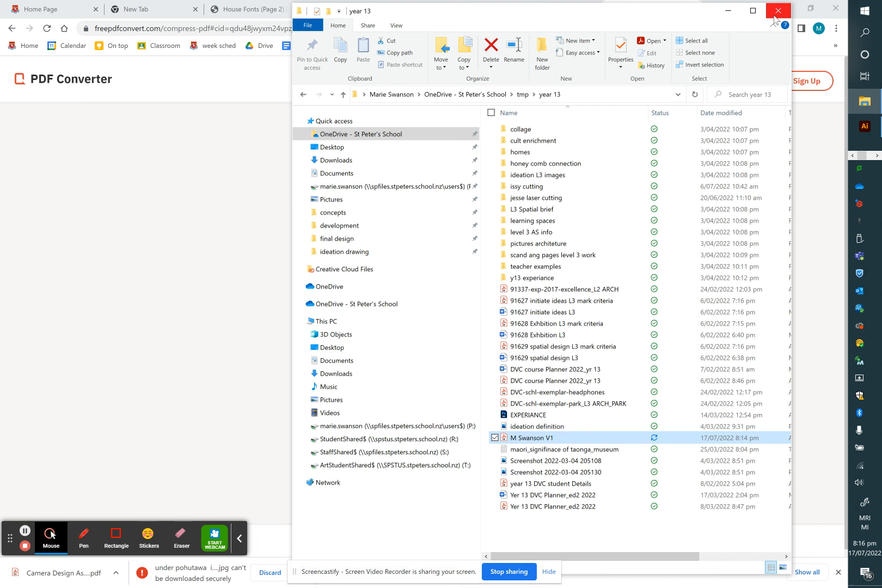
pyautogui.click(777, 11)
# Download the compressed portfolio PDF from the online compressor
pyautogui.click(423, 460)
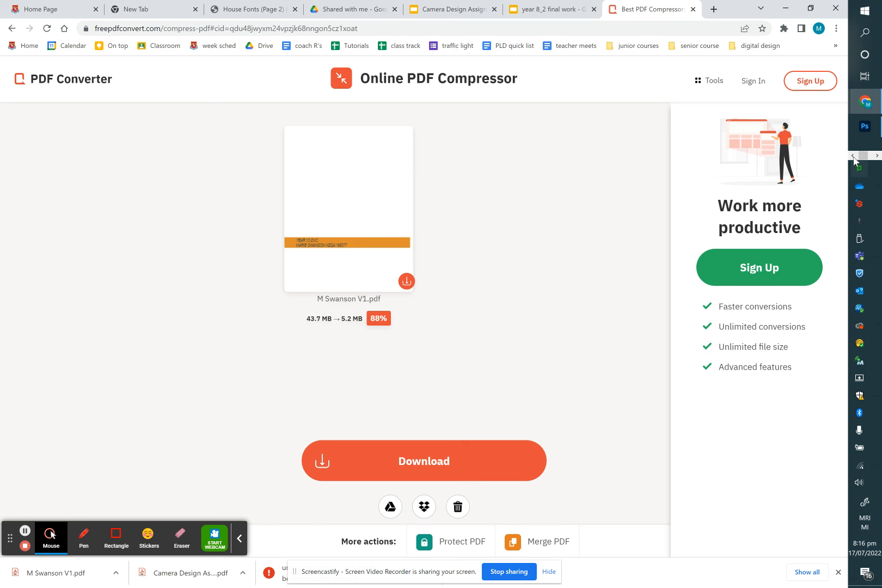
pyautogui.click(874, 157)
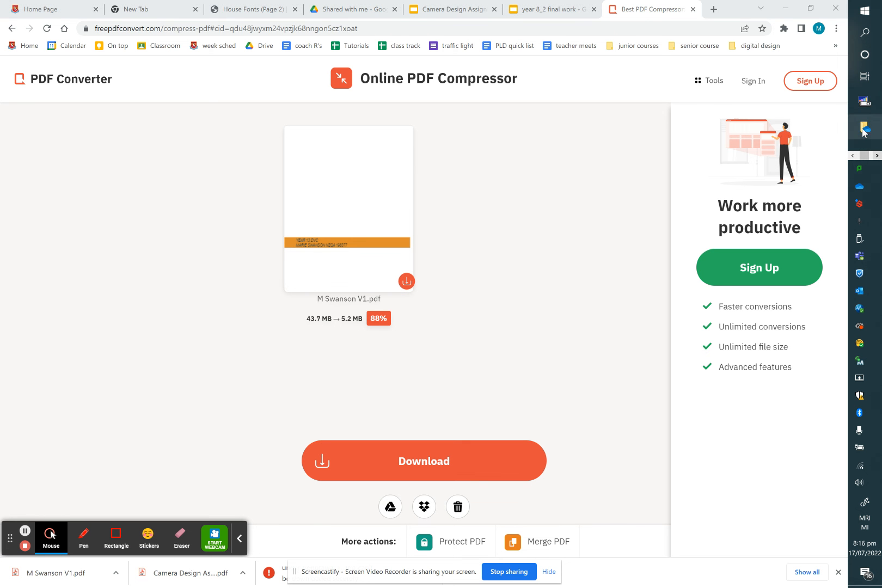